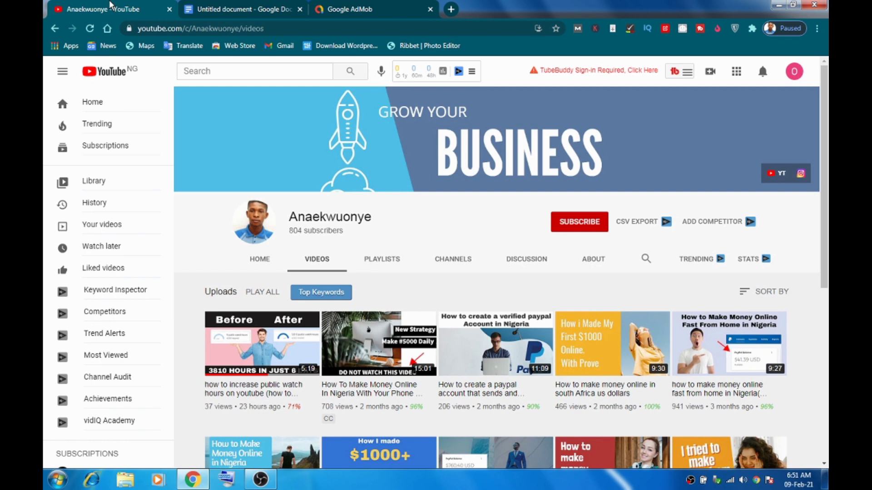
Step: On the AdMob dashboard, highlight today's $7.03 earnings and the $32.16 this-month-so-far figure
click(347, 9)
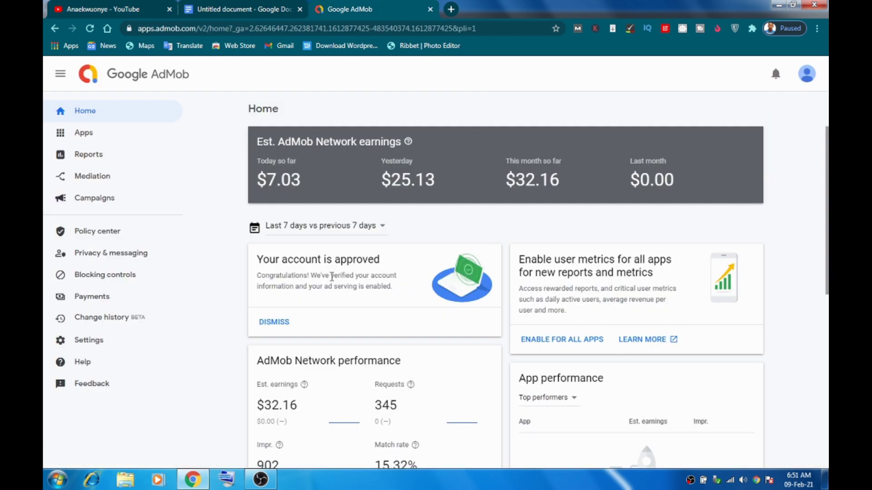
double_click(307, 182)
triple_click(507, 178)
Step: Switch to the search tab and open the 'Mobile App Monetization - Google AdMob' result
key(ctrl+shift+Tab)
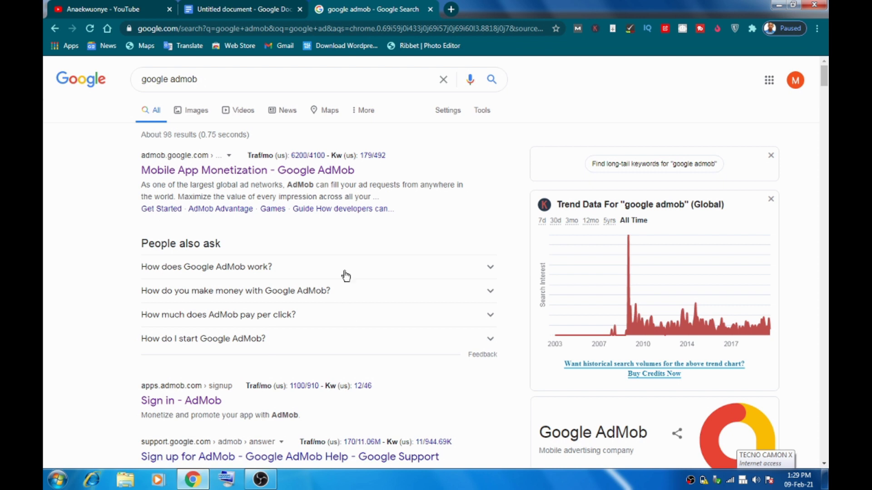
click(196, 177)
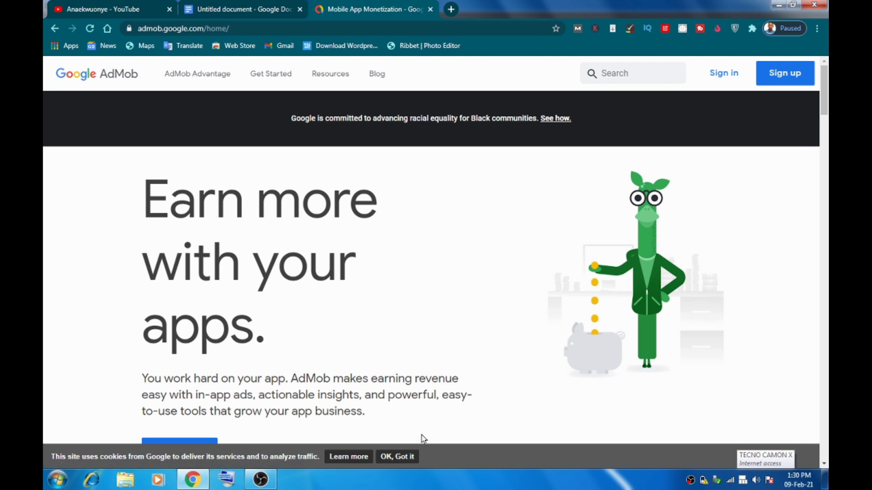
Step: Dismiss the cookie notice with 'OK, Got it' and choose Get started to reach the signup form
click(398, 456)
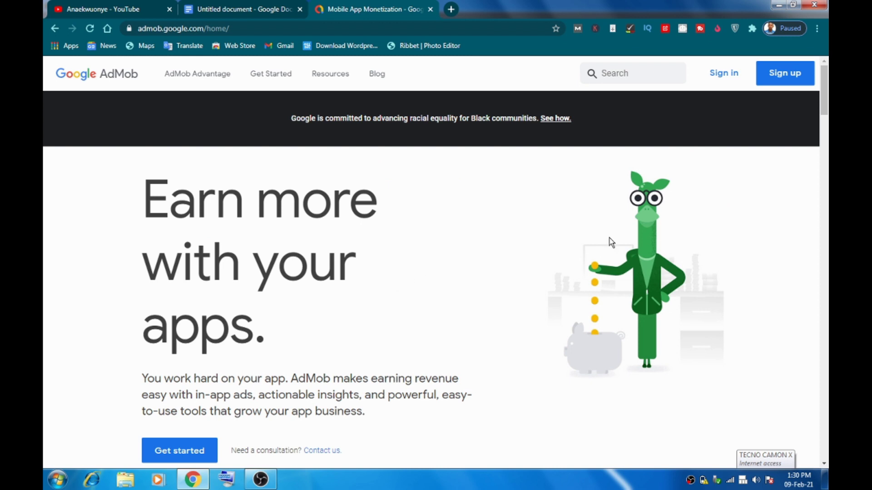
click(180, 455)
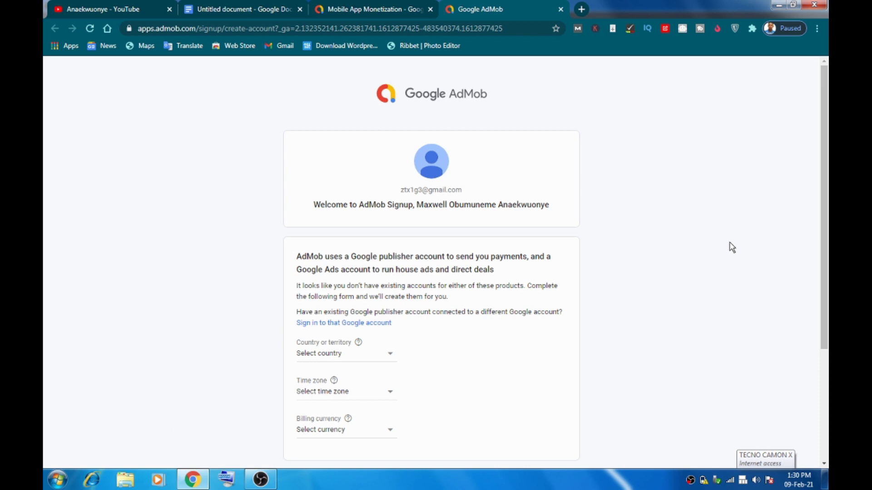
mouse_move(828, 190)
mouse_down()
mouse_move(827, 284)
mouse_move(827, 188)
mouse_up()
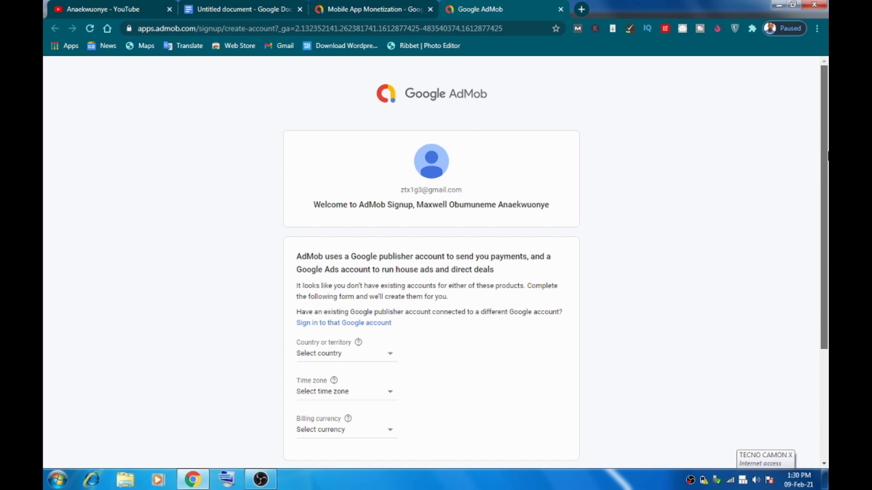
Step: Fill the signup form: Nigeria, (UTC+01:00) Lagos time zone, US Dollar (USD $) billing, terms ticked
scroll(827, 181, down, 3)
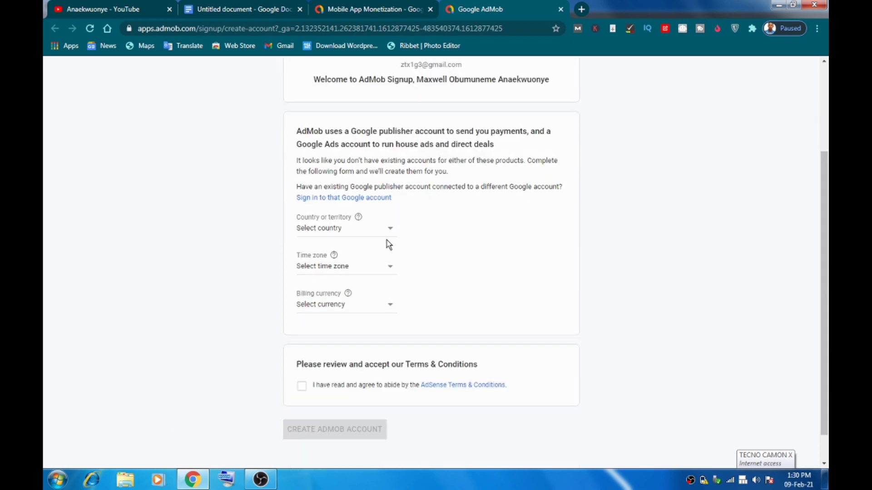
click(385, 231)
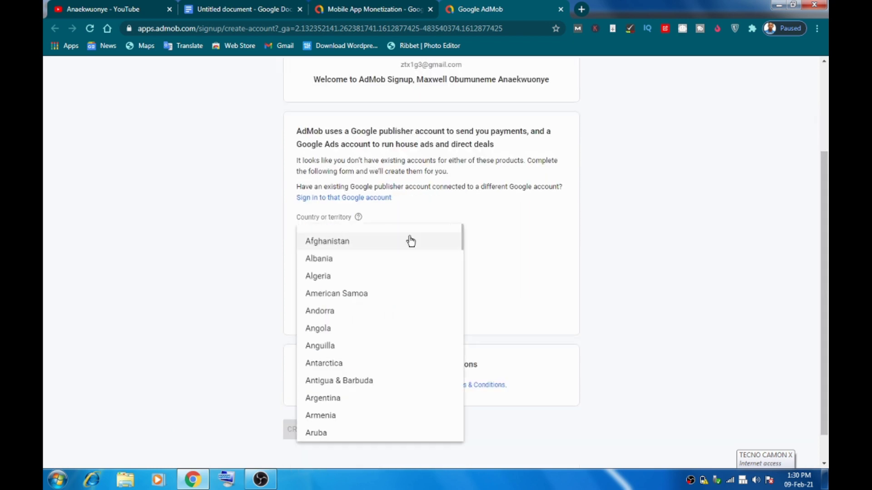
drag(462, 236, 444, 368)
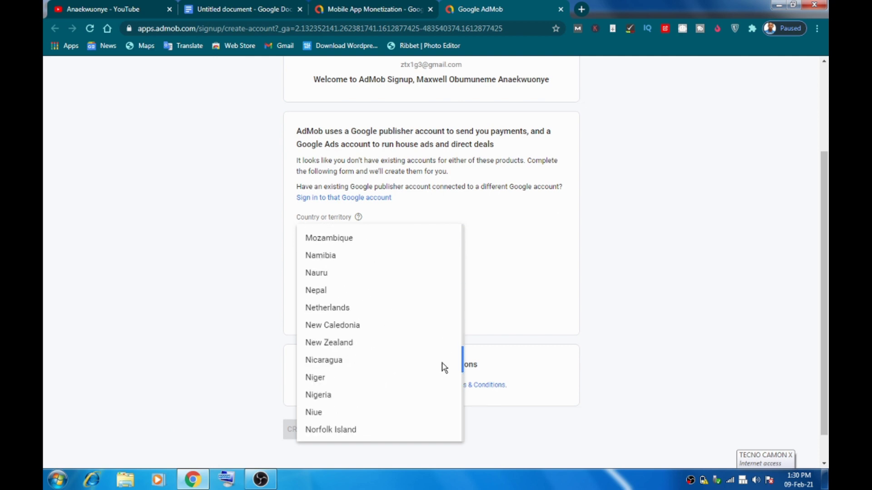
click(342, 395)
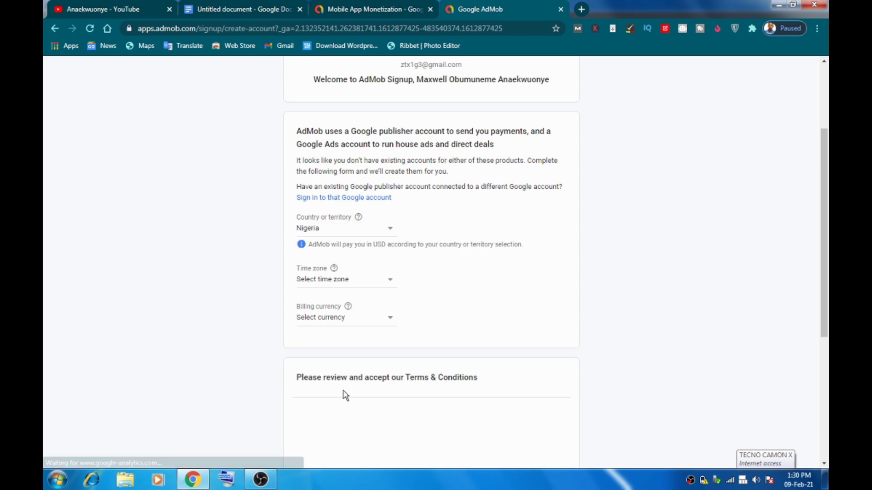
click(389, 283)
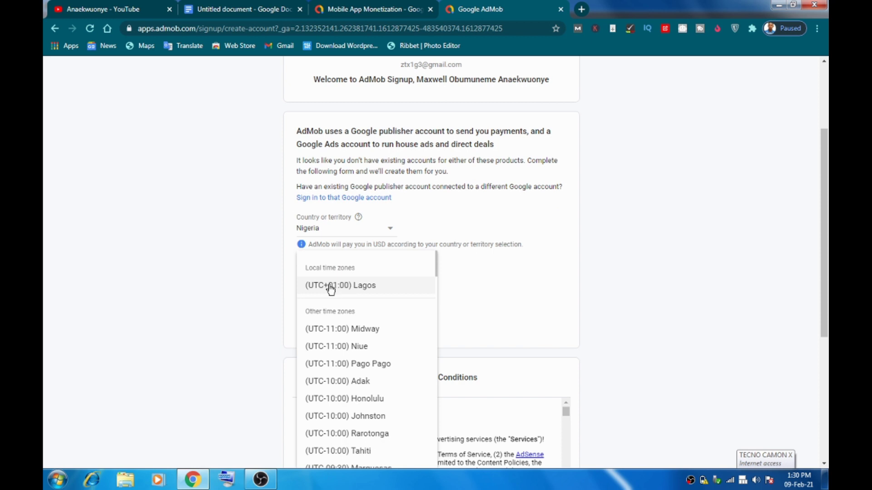
click(382, 292)
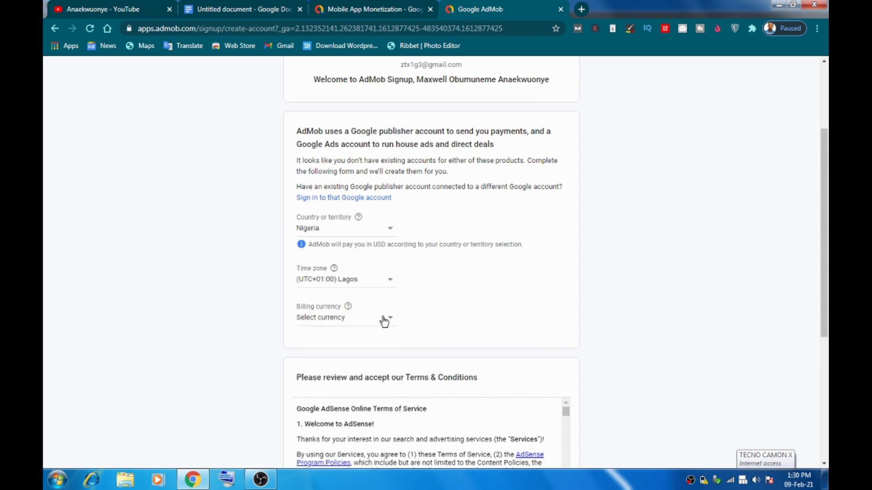
click(384, 321)
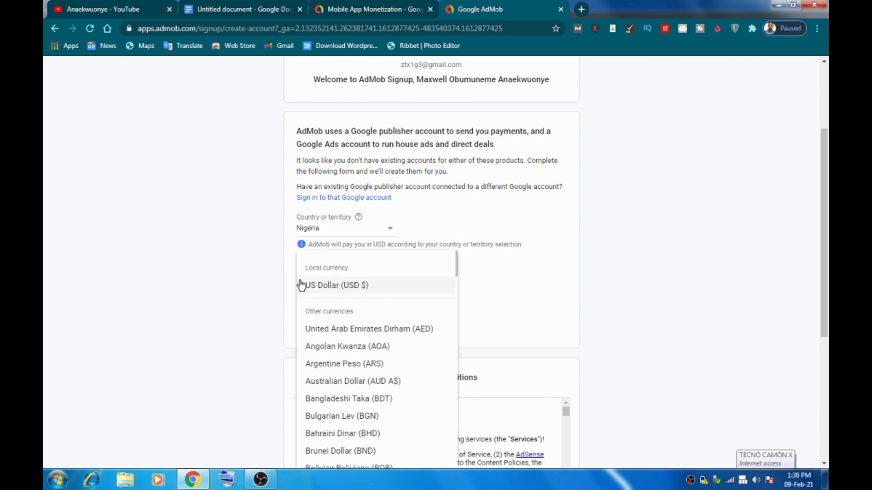
click(321, 286)
scroll(636, 440, down, 6)
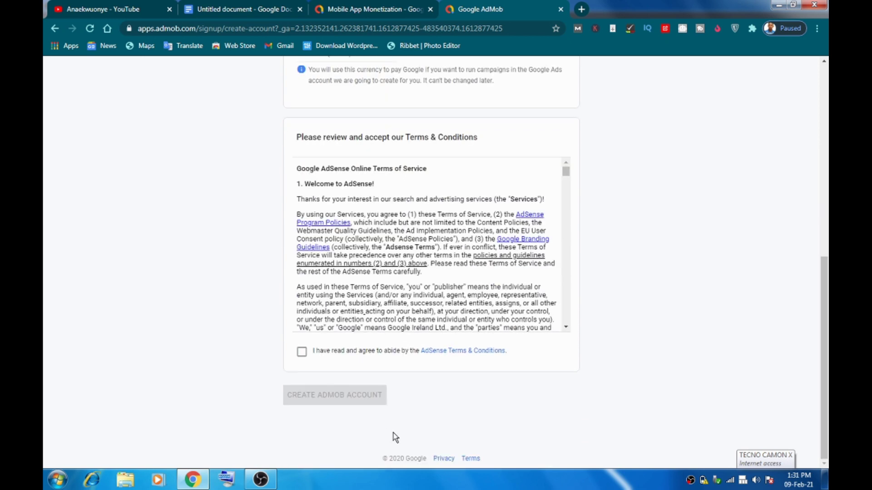
click(303, 353)
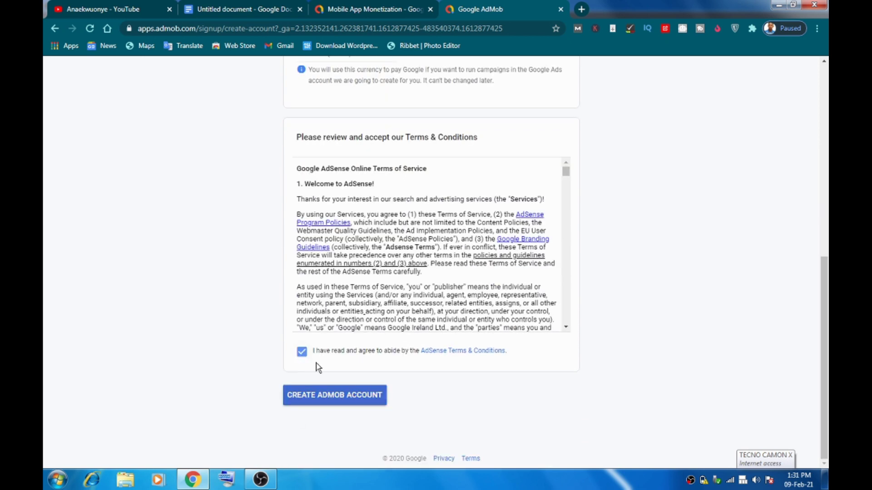
Step: Create the AdMob account from the completed signup form
click(333, 395)
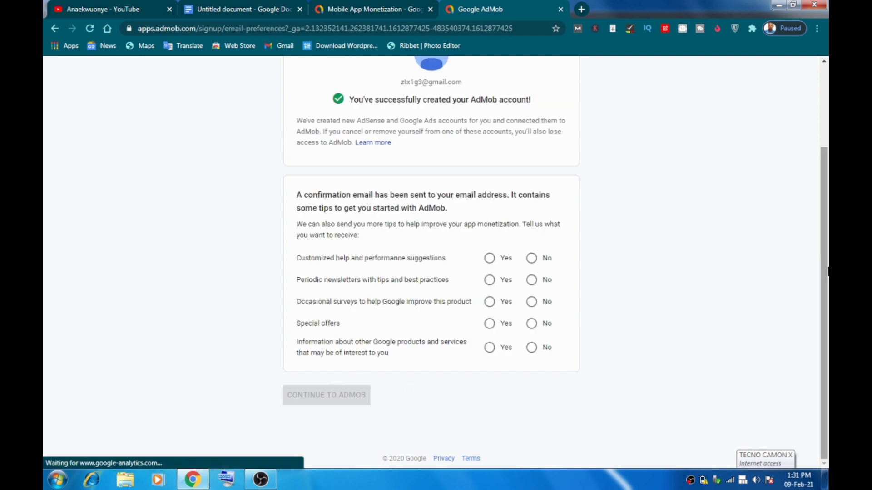
scroll(826, 166, up, 3)
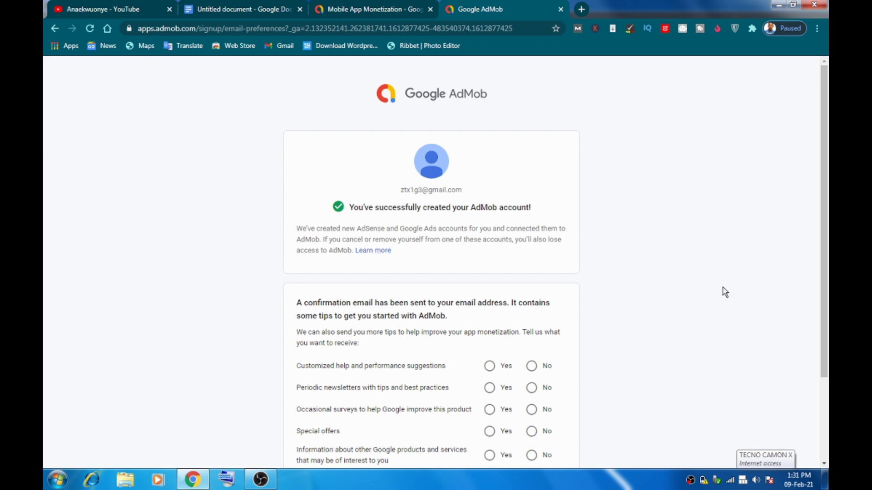
scroll(827, 266, down, 1)
scroll(827, 265, down, 1)
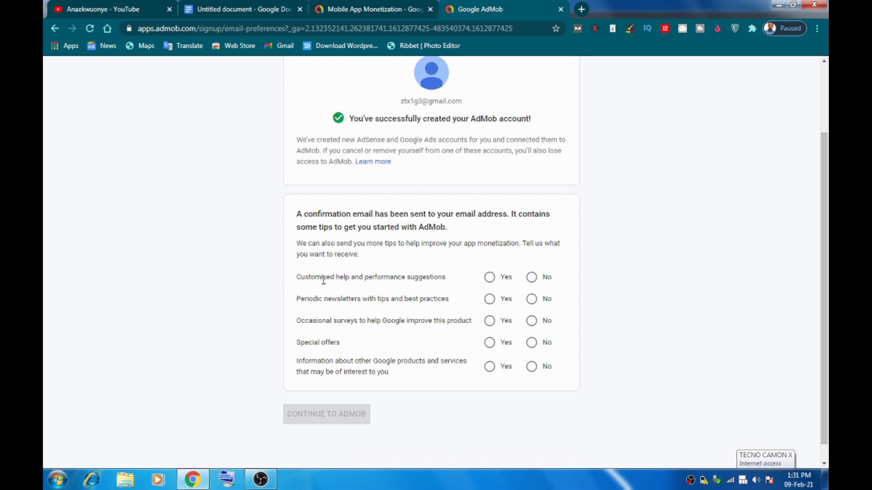
Step: Answer Yes to help suggestions, newsletters, special offers and Google product e-mails, then continue to AdMob
click(491, 278)
click(489, 299)
click(490, 343)
click(489, 366)
click(335, 413)
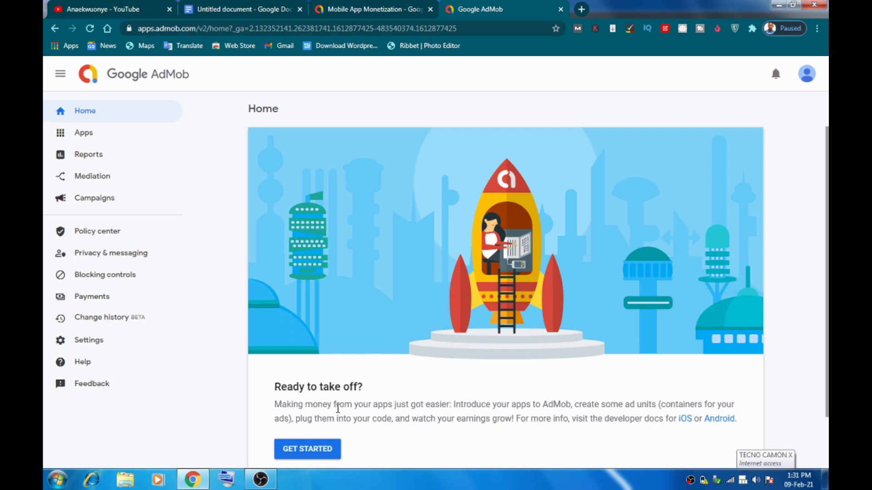
drag(828, 179, 828, 291)
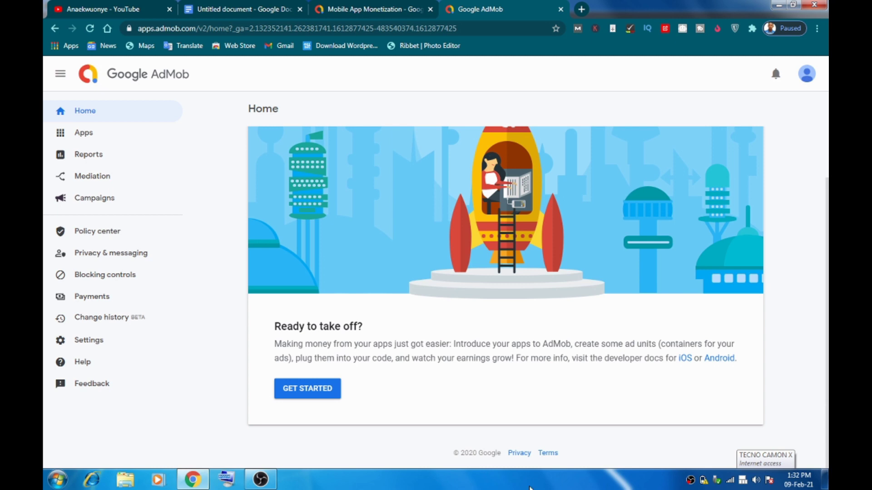
click(299, 389)
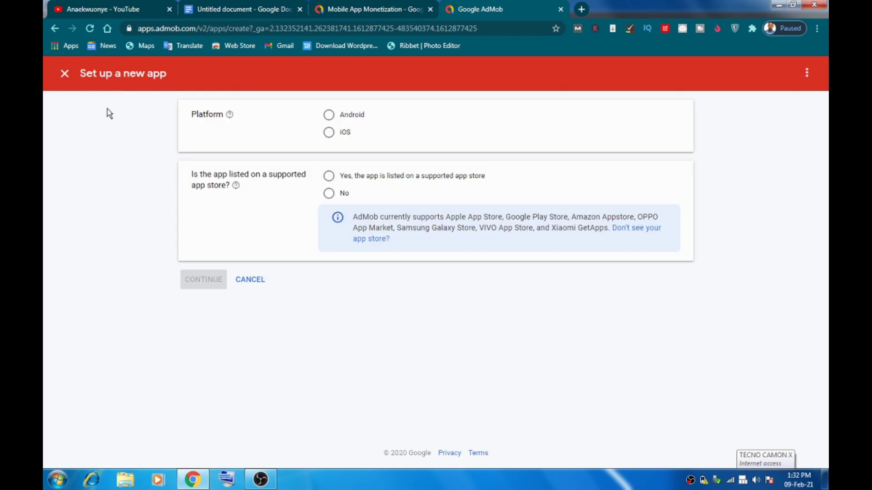
click(63, 76)
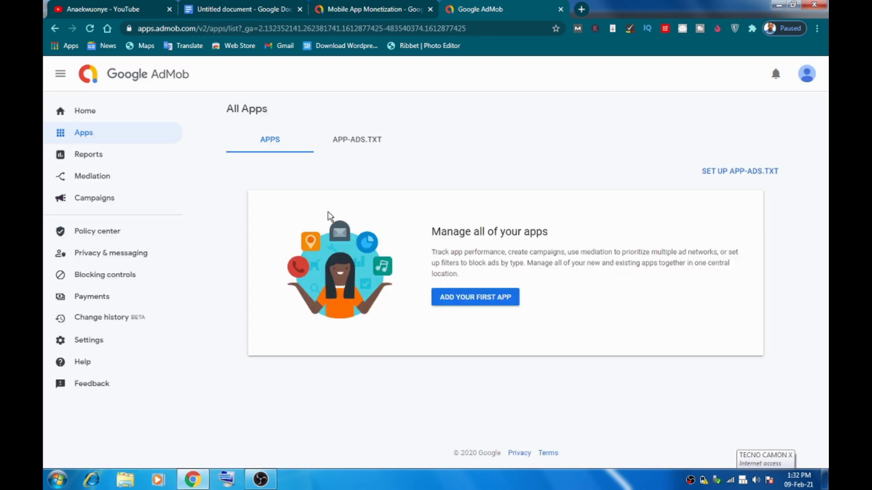
click(76, 114)
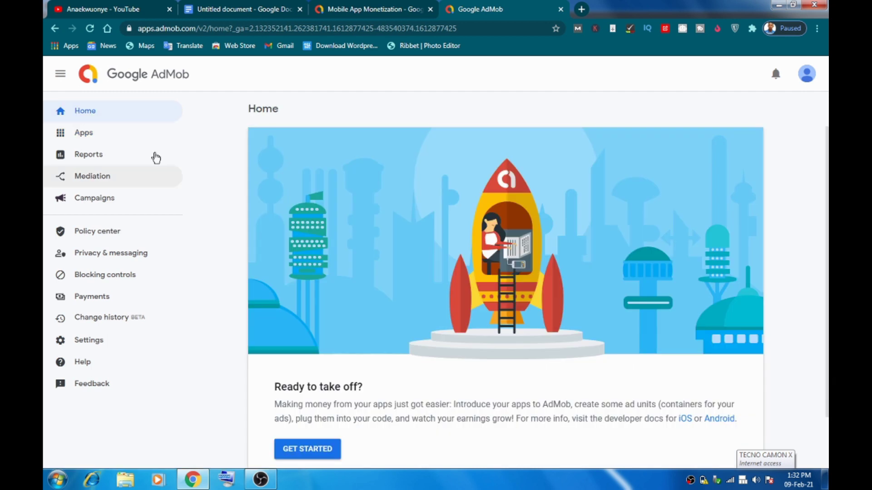
scroll(827, 150, down, 1)
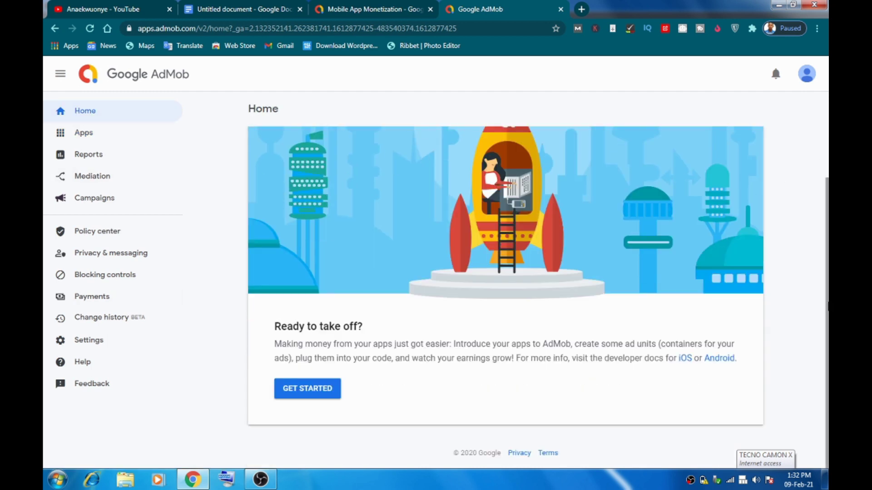
scroll(828, 118, up, 1)
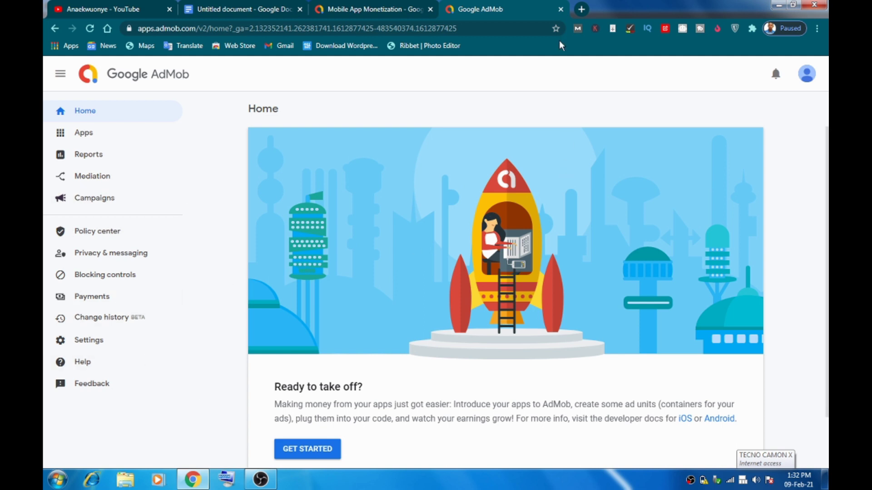
Step: Load google.com/gmail/ in a new tab, then return to the AdMob home page
click(581, 9)
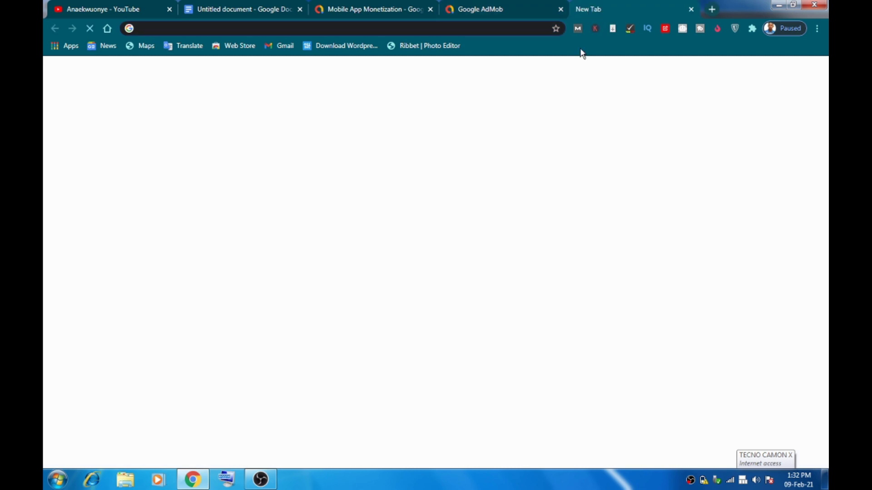
text(g)
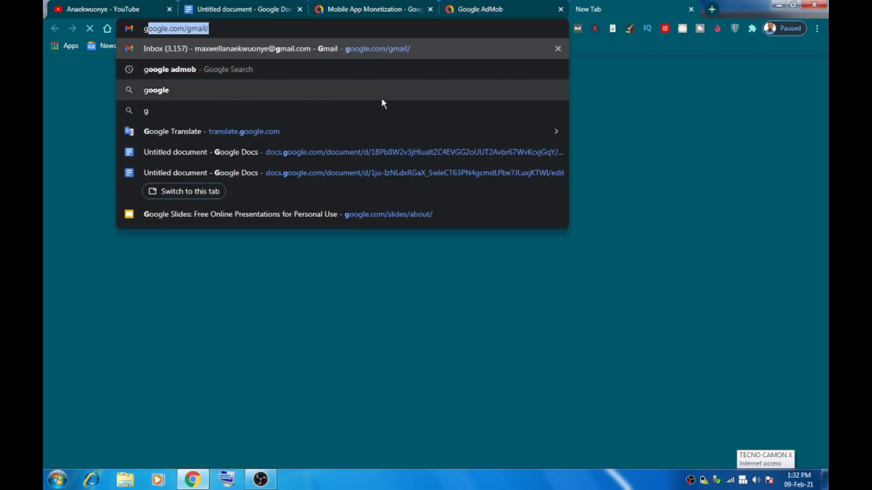
key(Return)
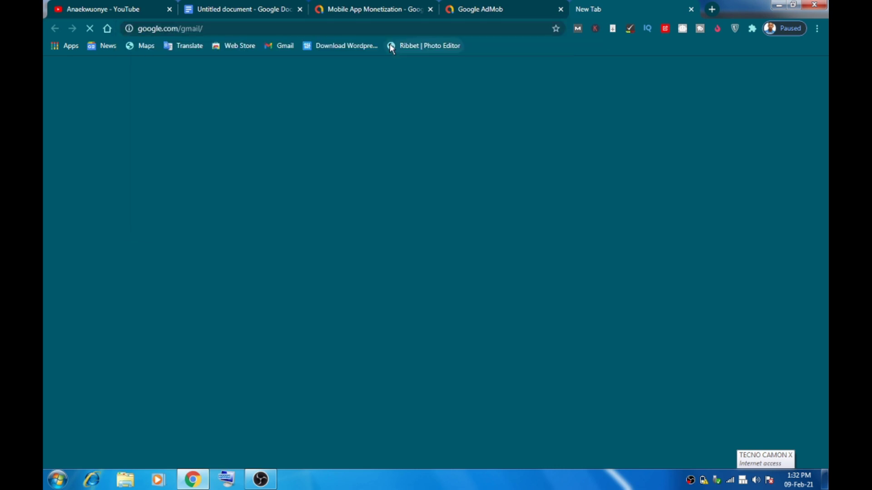
click(499, 9)
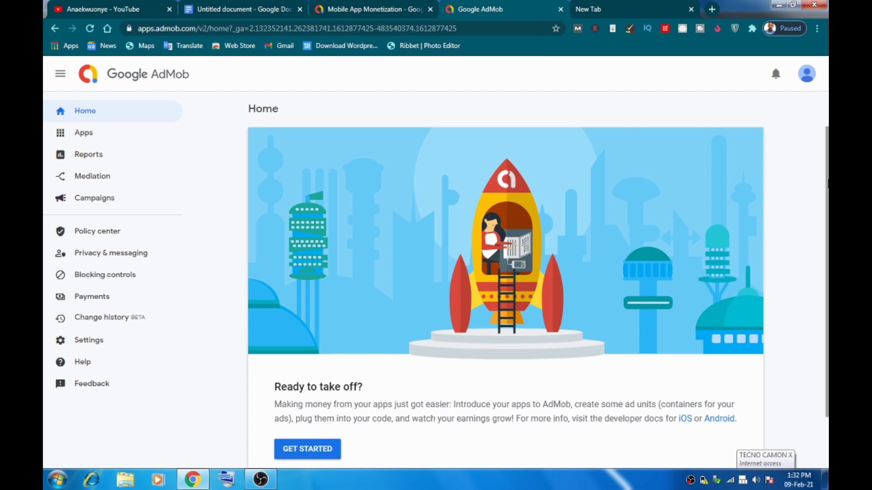
scroll(505, 245, down, 2)
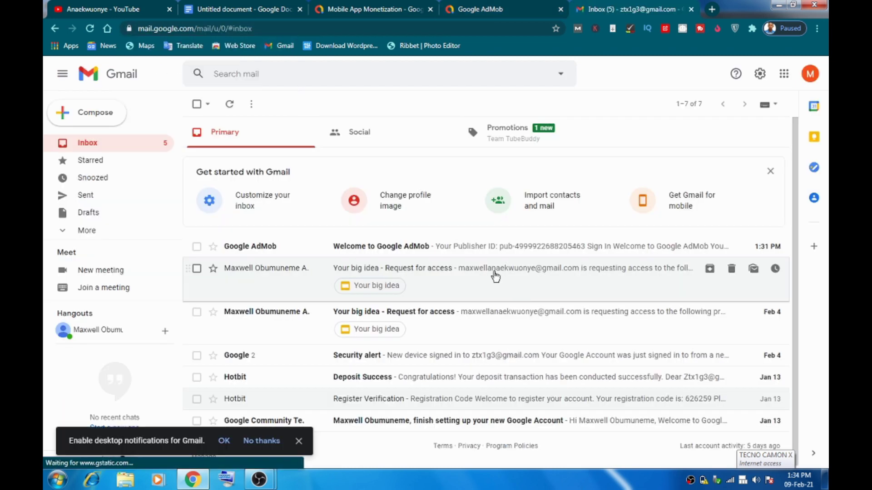
click(298, 440)
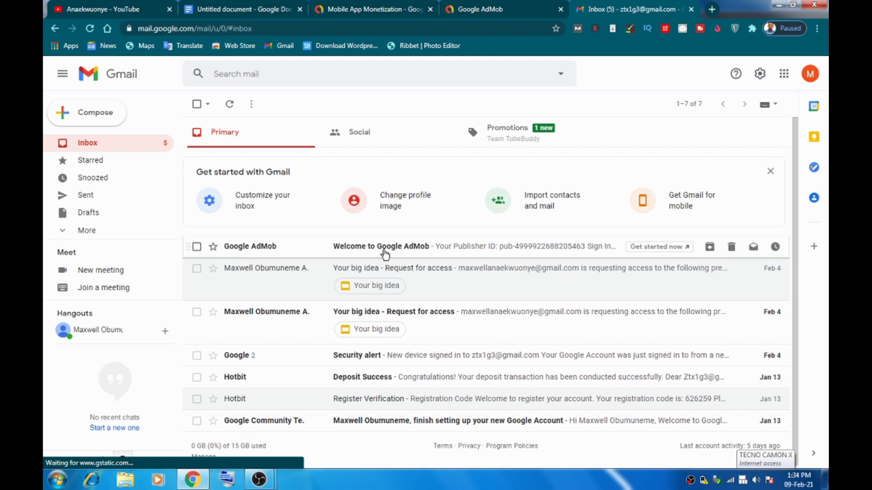
click(444, 251)
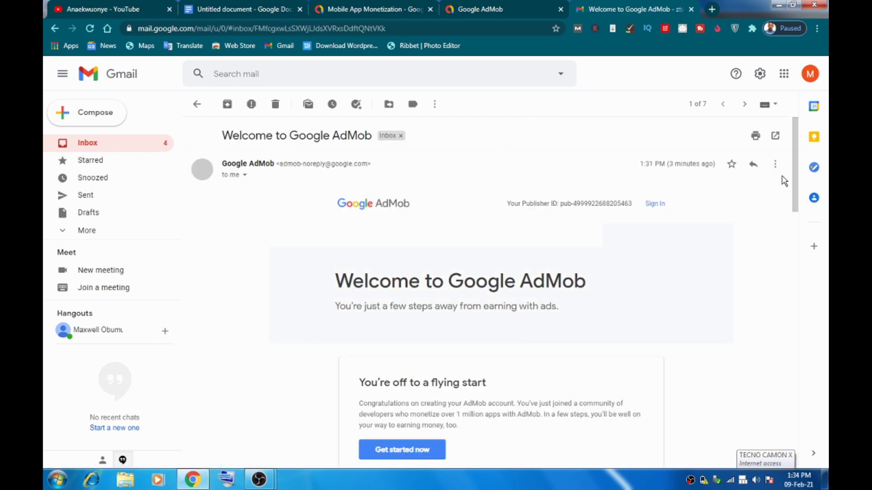
scroll(791, 214, down, 7)
drag(793, 282, 767, 192)
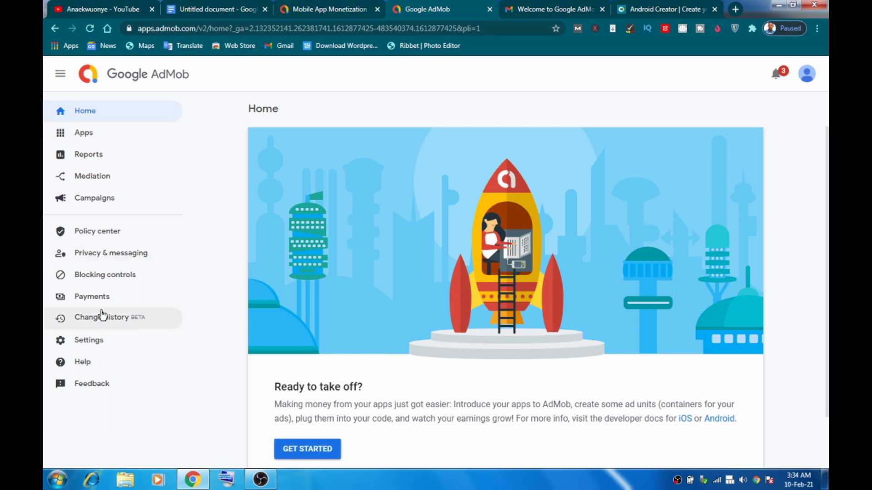
Step: Go to Payments and start the payment setup, making the Individual account type editable
click(130, 301)
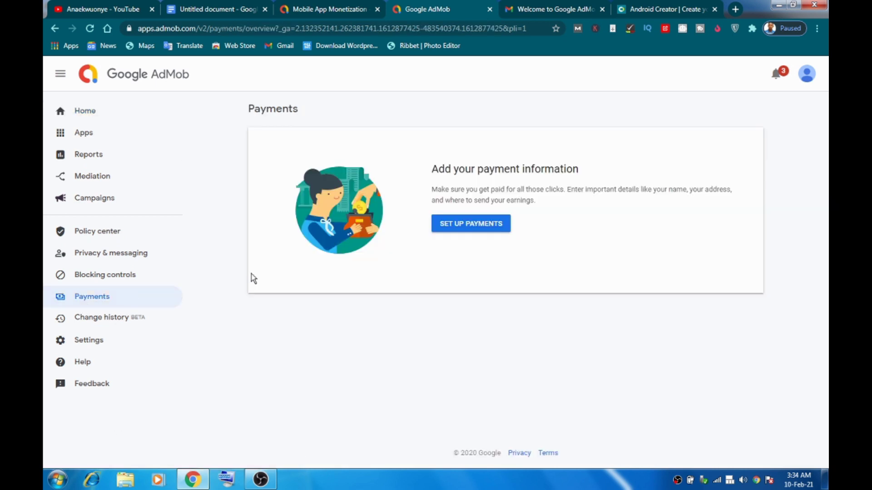
click(475, 224)
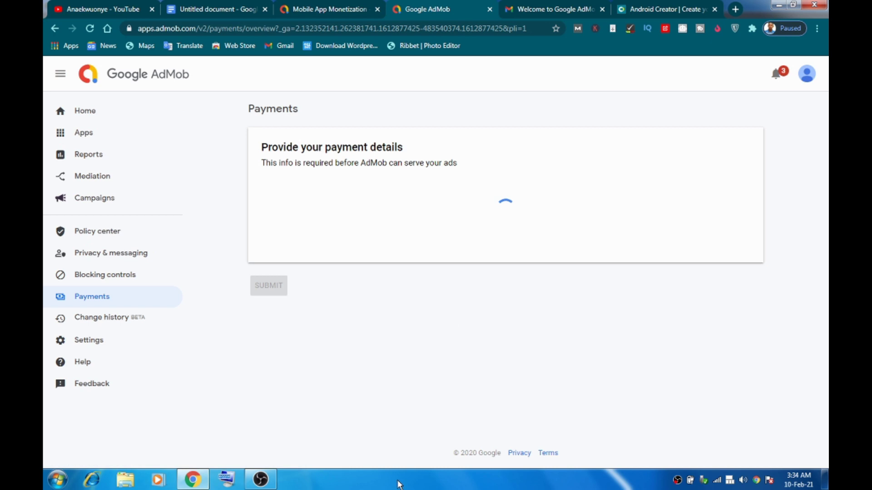
drag(271, 162, 459, 164)
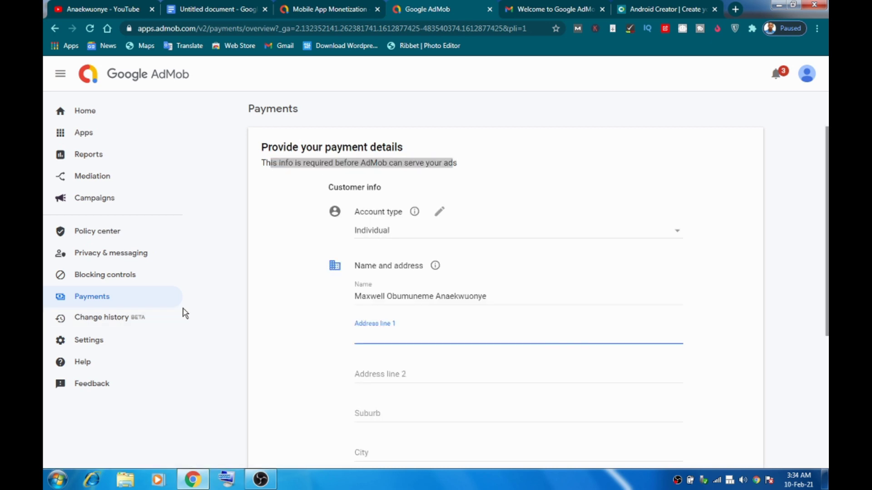
click(327, 304)
click(439, 212)
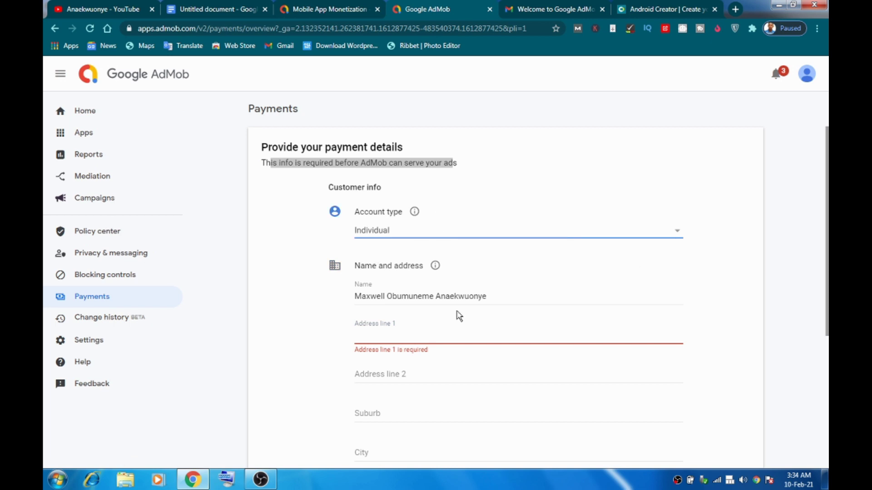
Step: Delete the prefilled name from the Name field and bring up saved address suggestions
click(486, 300)
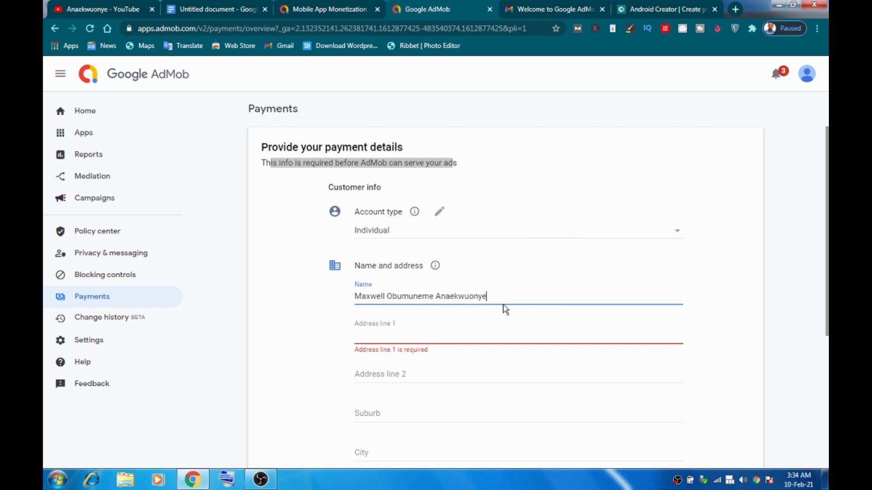
drag(506, 297, 299, 299)
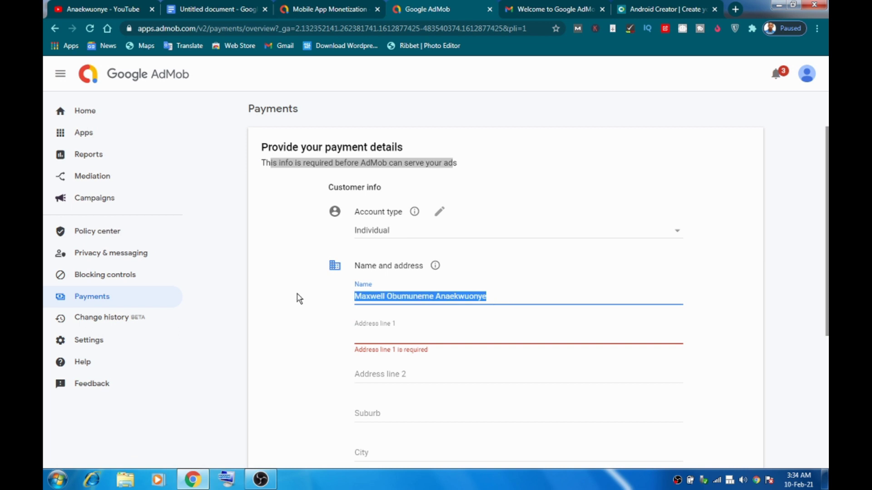
key(BackSpace)
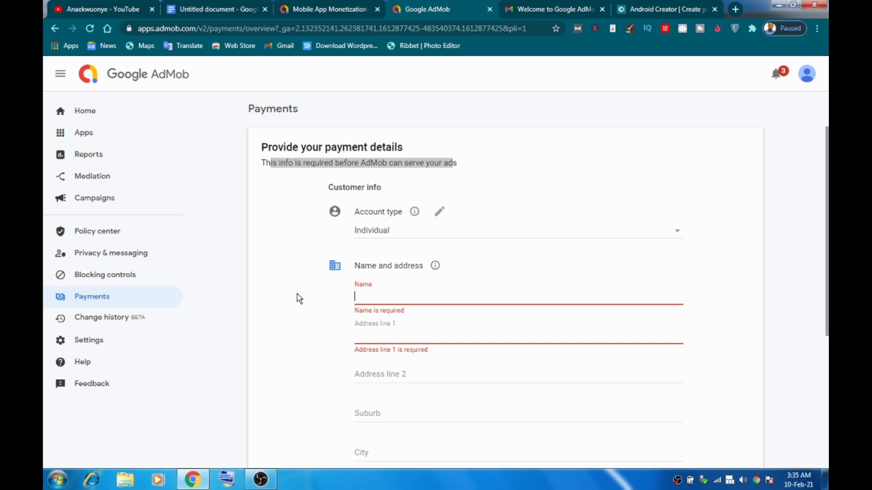
click(488, 163)
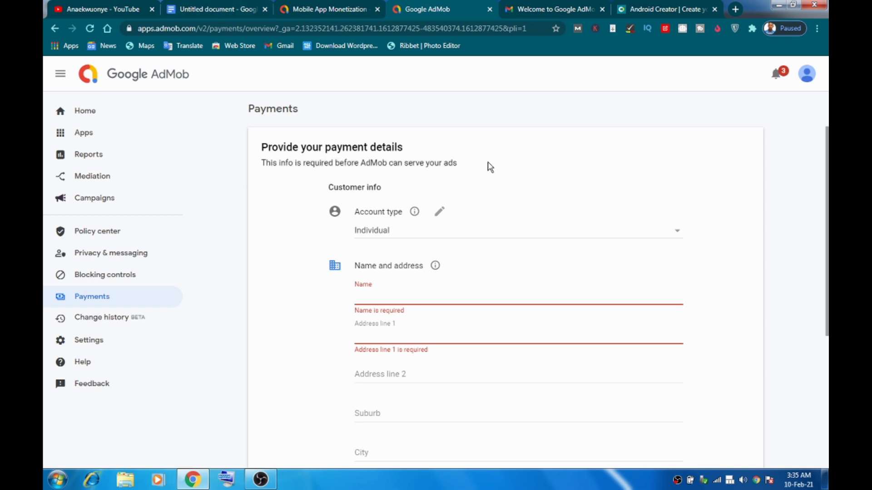
click(364, 296)
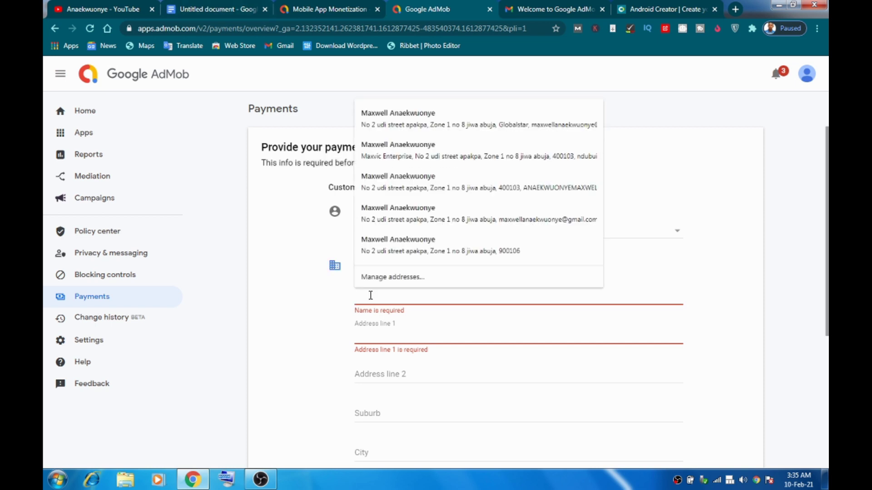
Step: Fill the payment form's address fields from a saved Chrome autofill address
text(d)
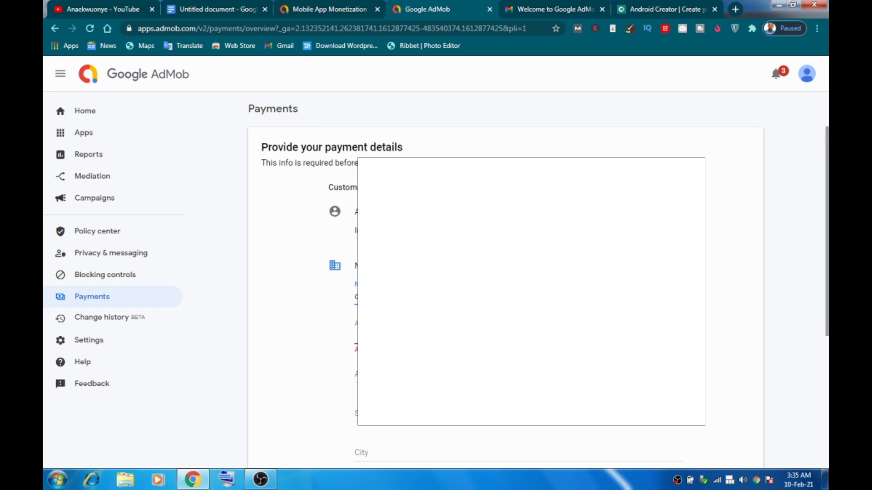
click(355, 336)
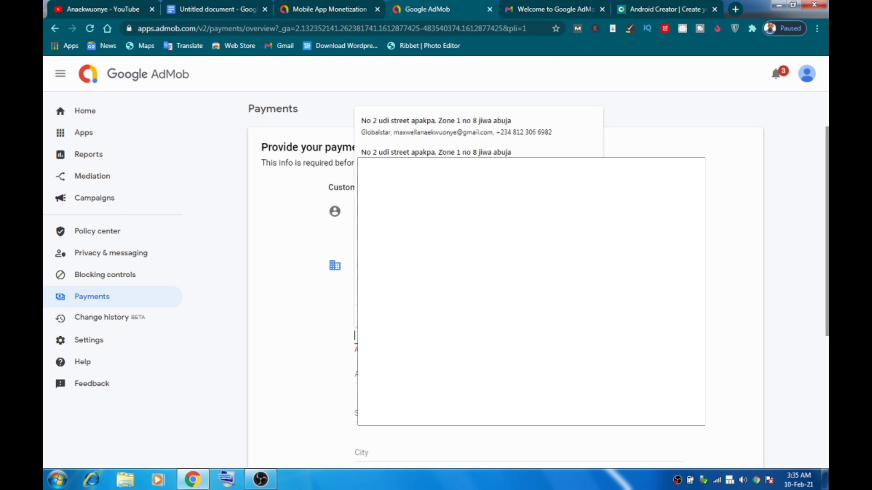
key(Down)
key(Return)
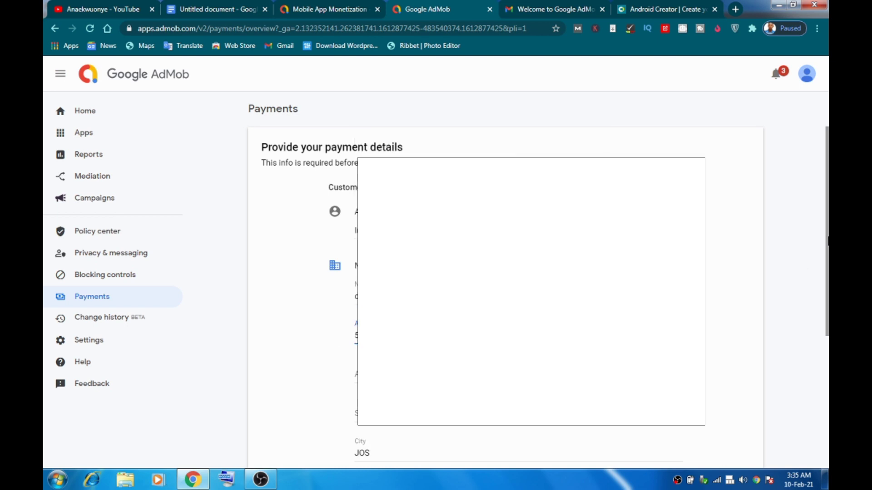
Step: Replace one field's value with a suggested entry and submit the payment details
scroll(346, 260, down, 3)
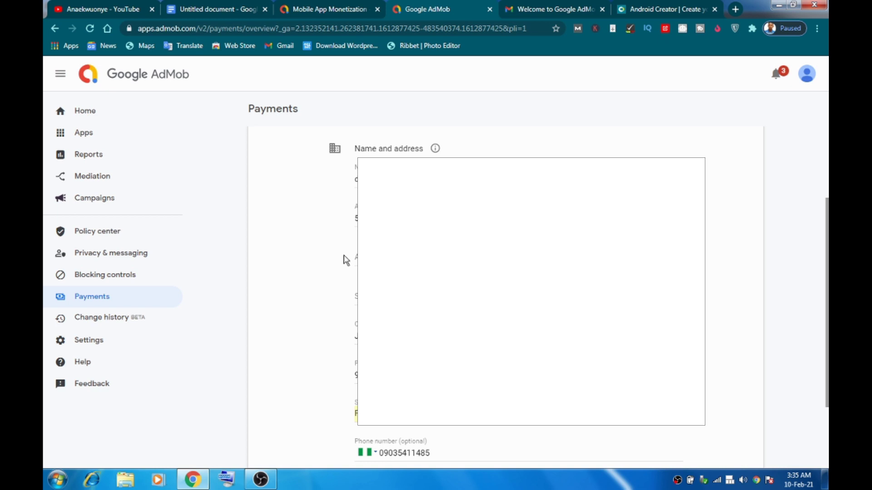
drag(826, 248, 828, 282)
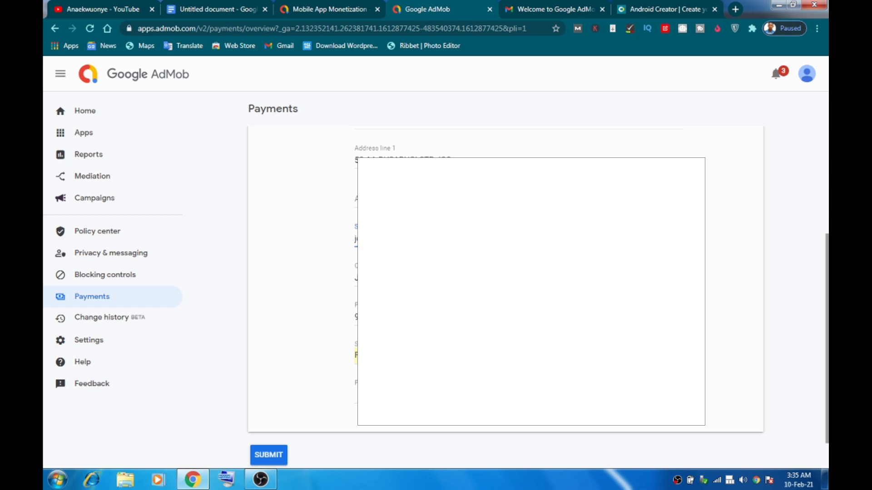
scroll(827, 249, down, 1)
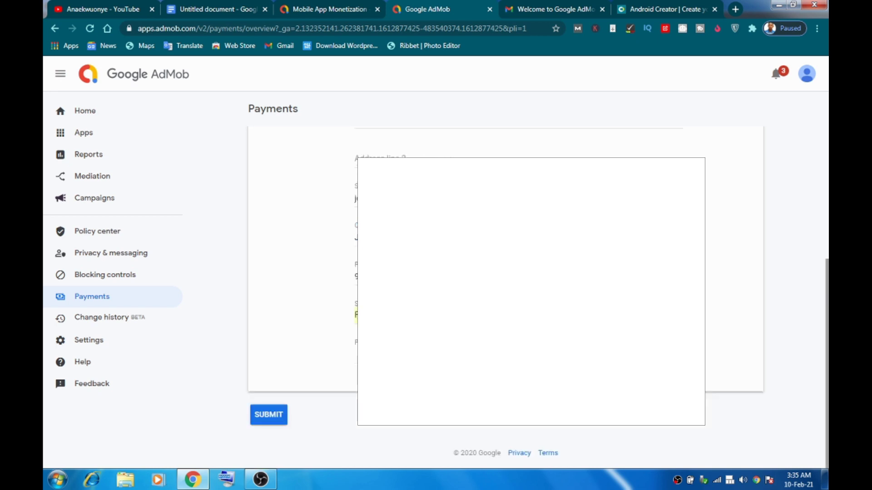
double_click(347, 274)
key(Down)
key(Return)
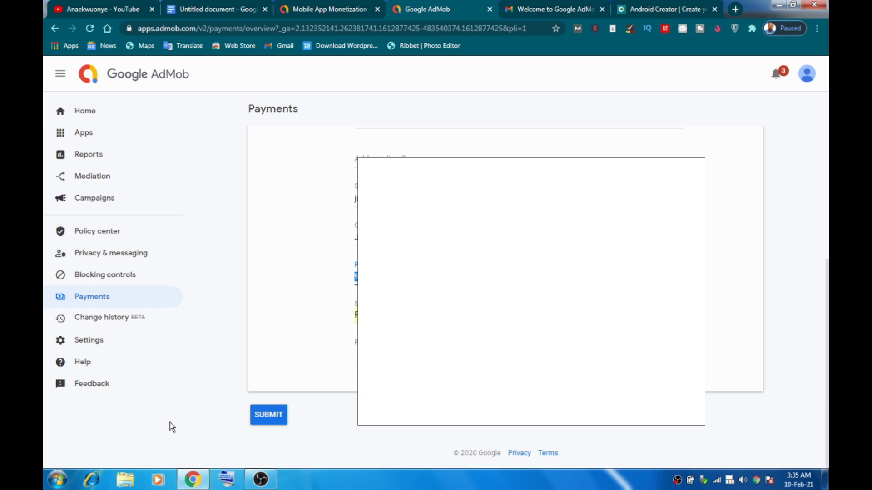
click(282, 416)
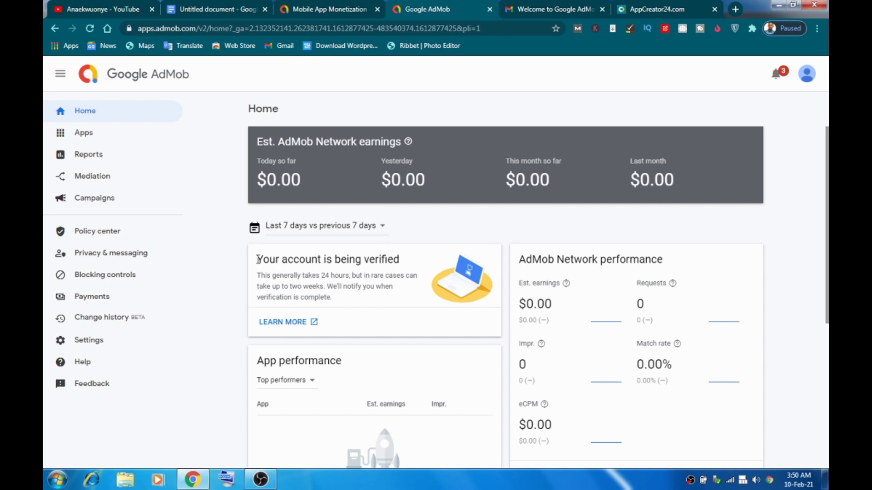
drag(257, 262, 402, 260)
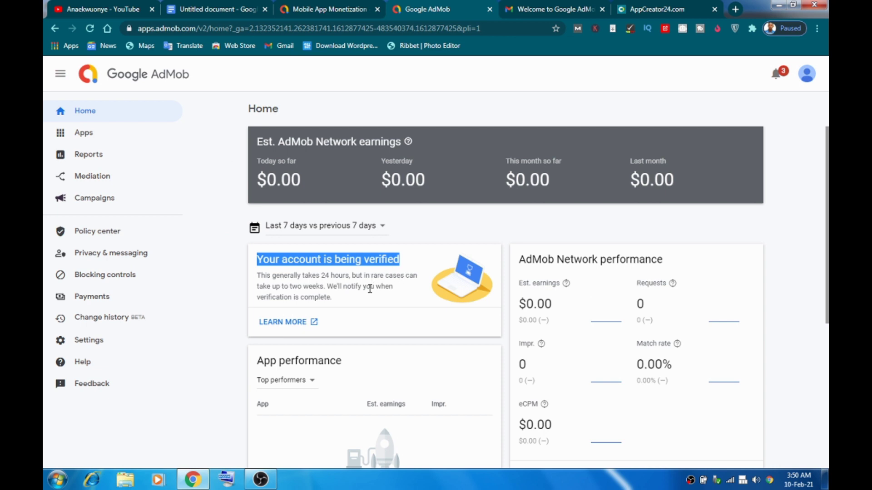
click(413, 293)
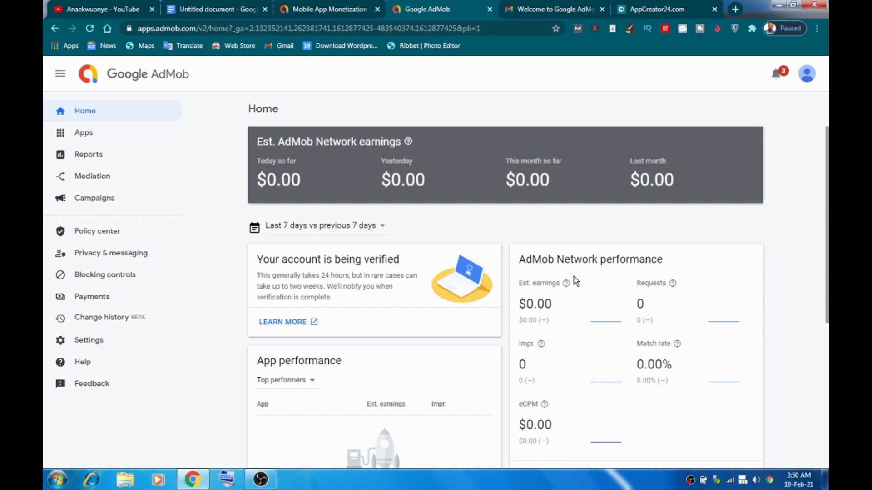
scroll(827, 268, down, 2)
drag(827, 268, 827, 237)
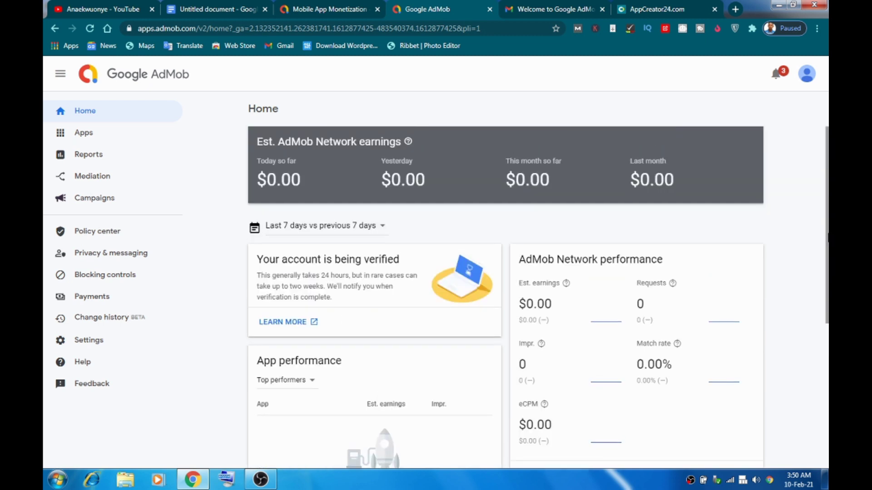